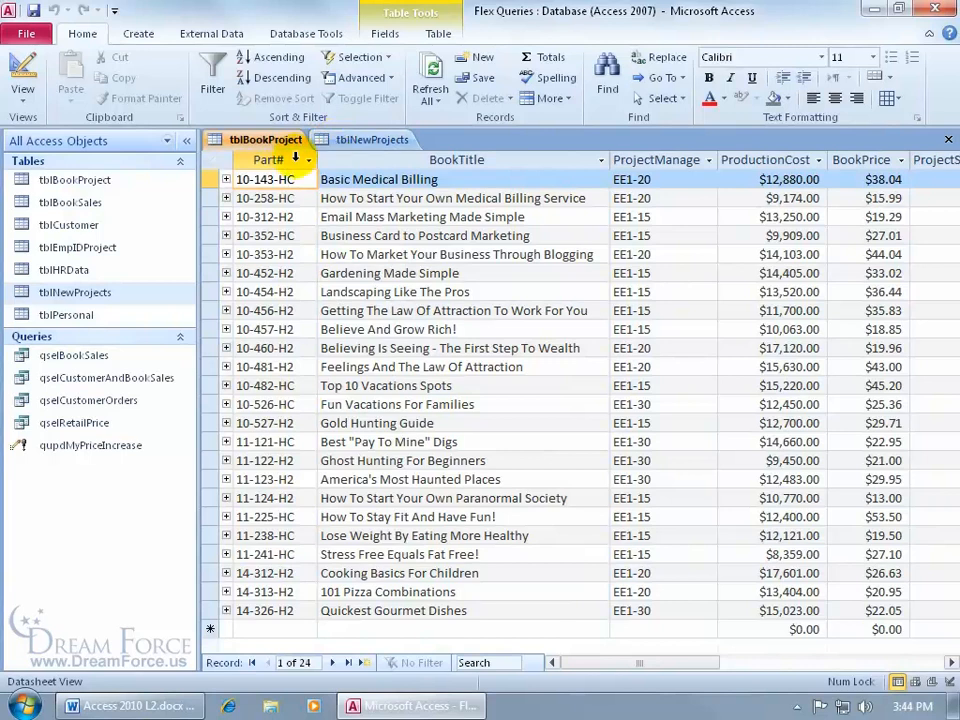
Step: Compare the field structures of tblNewProjects and tblBookProject by opening each table in Design View
click(376, 142)
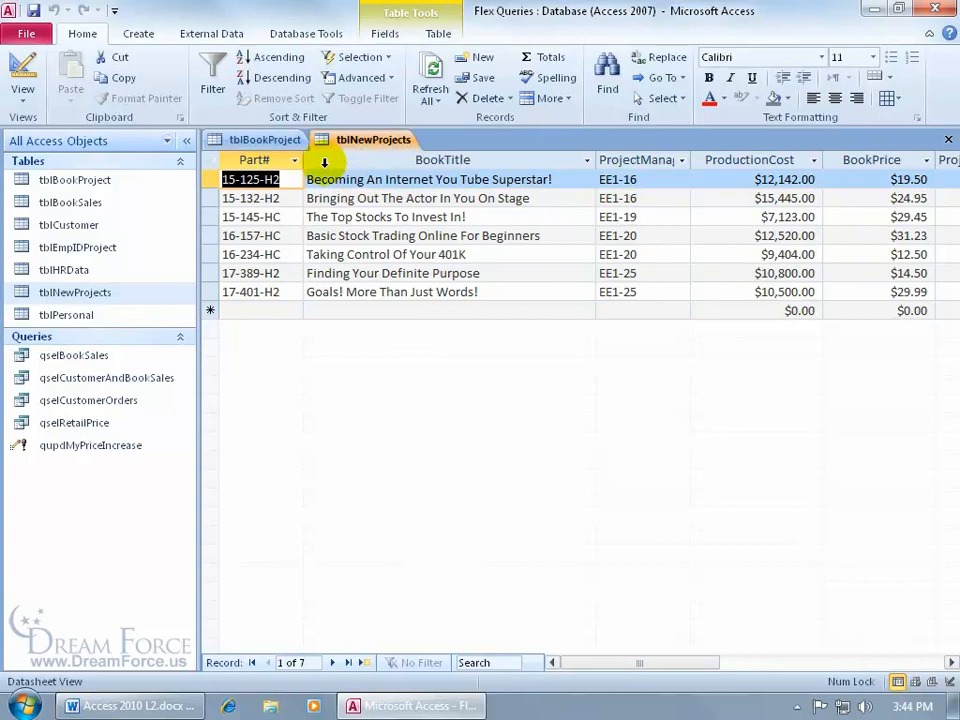
right_click(357, 139)
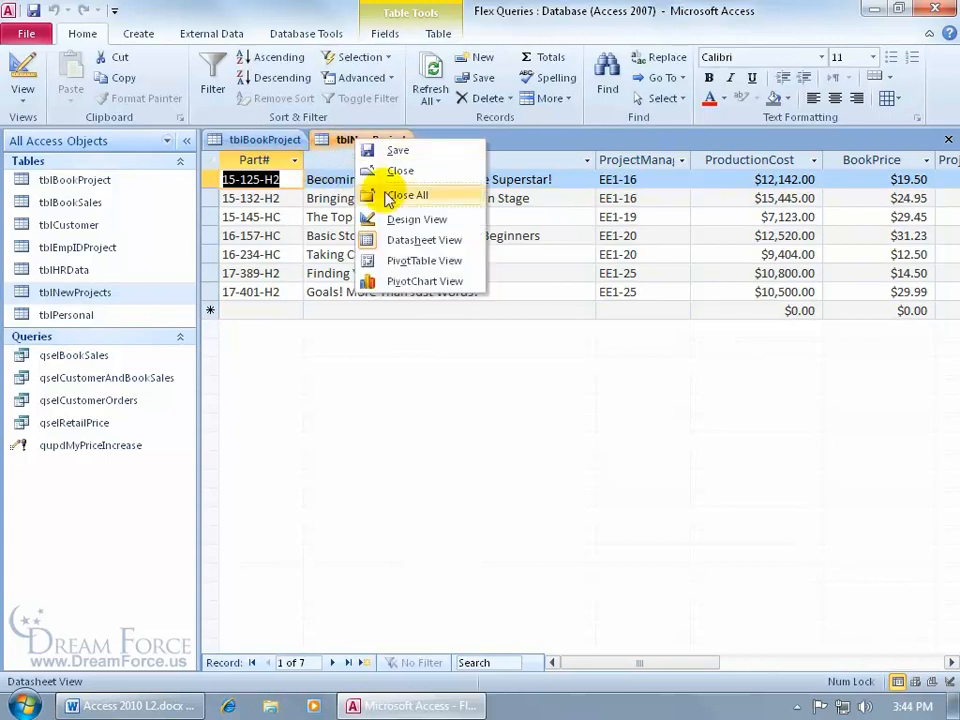
click(395, 219)
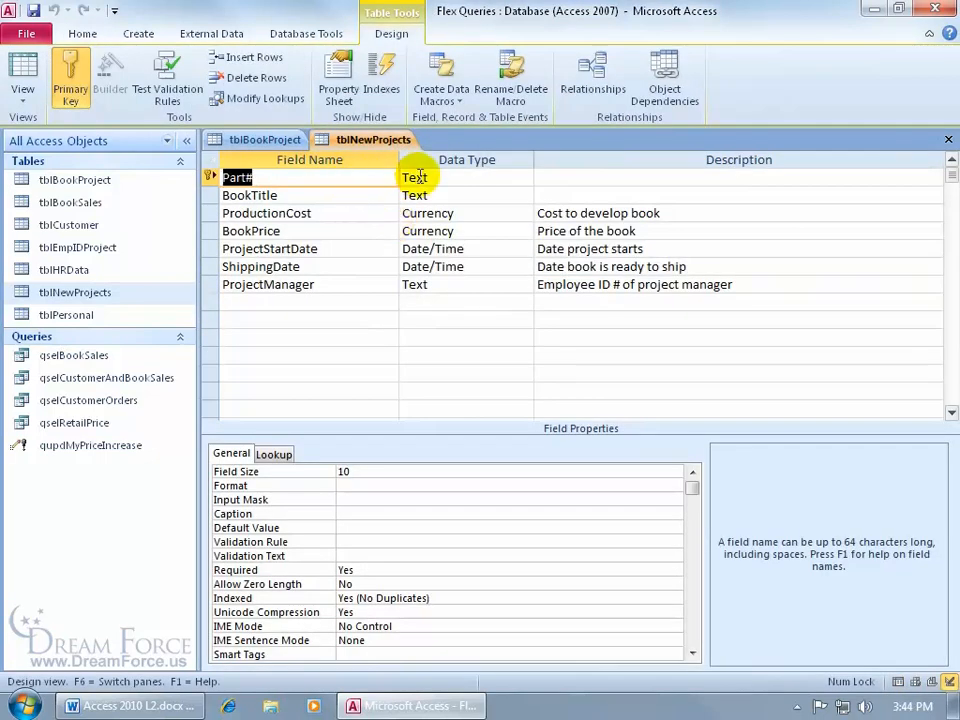
right_click(275, 140)
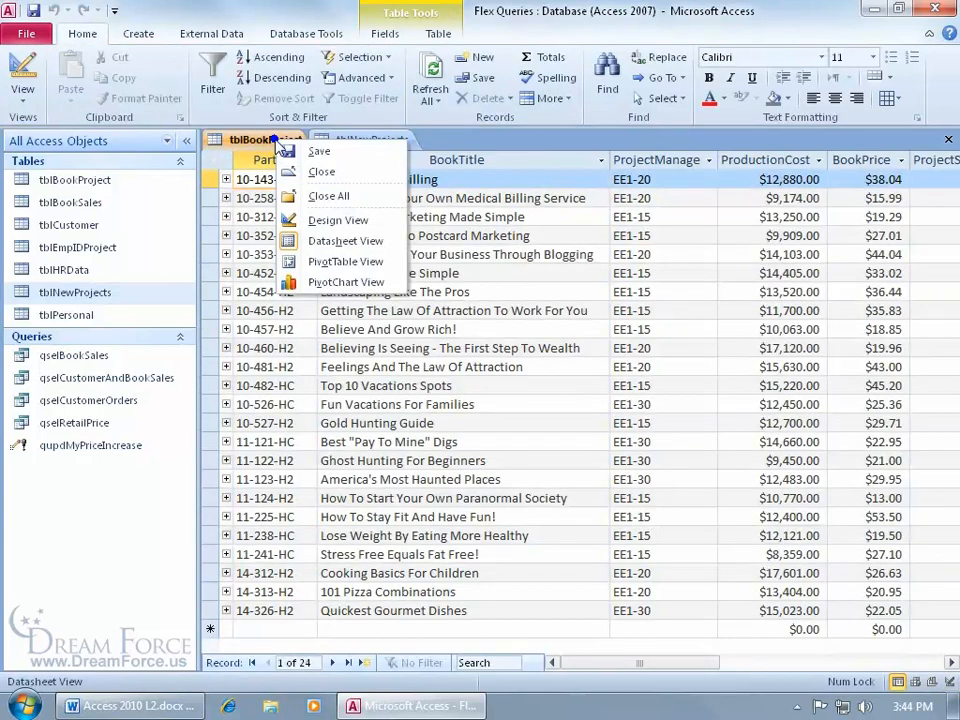
click(322, 220)
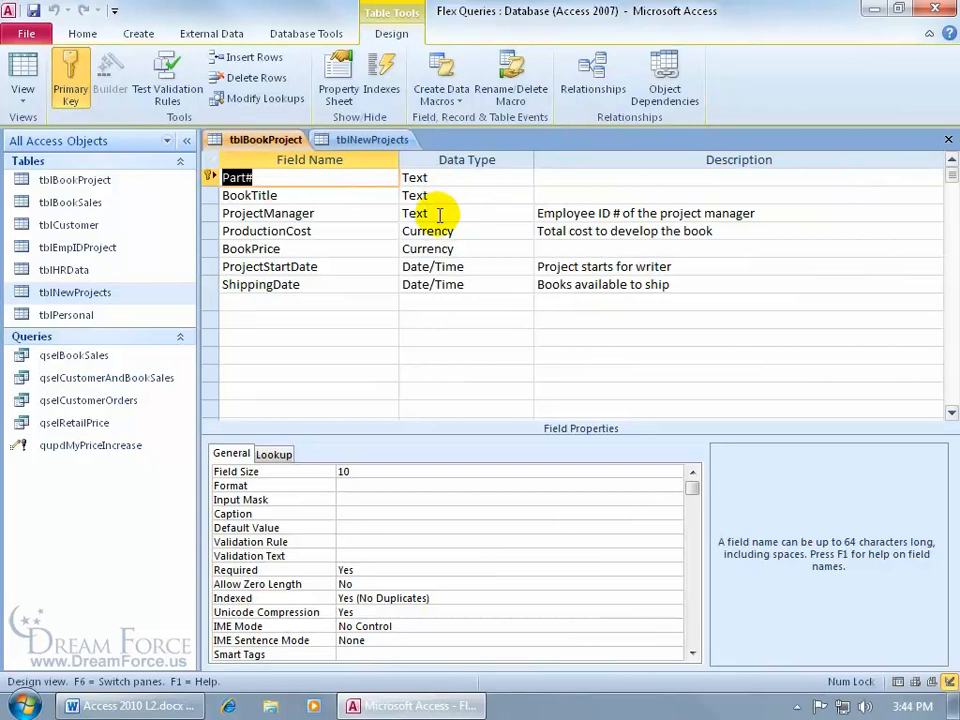
click(374, 140)
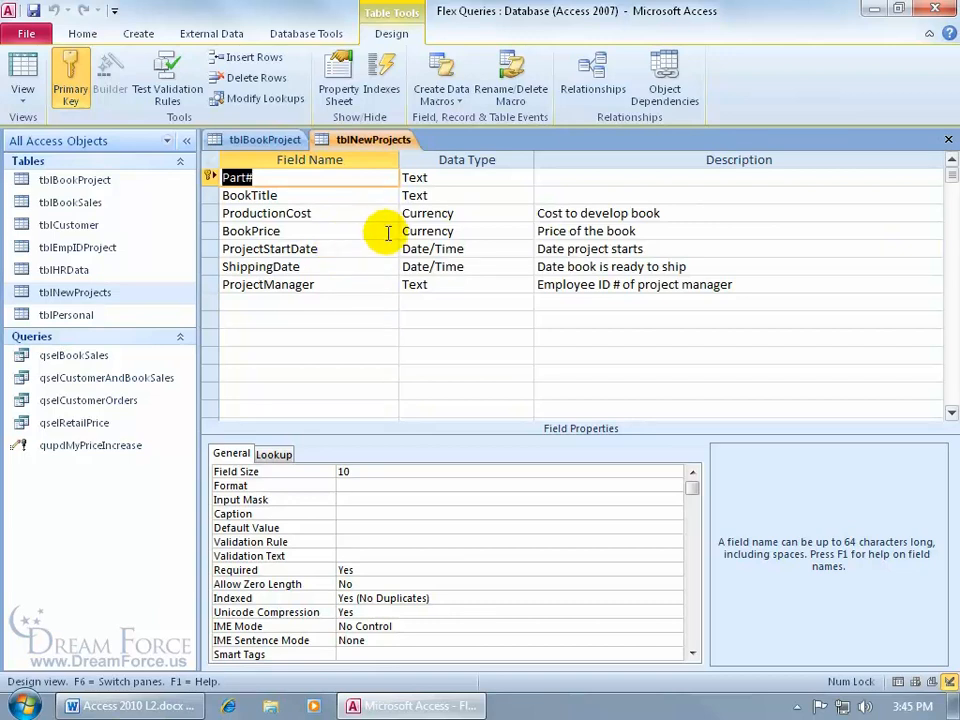
Step: Switch both tblNewProjects and tblBookProject back to Datasheet View and return to tblNewProjects
right_click(388, 143)
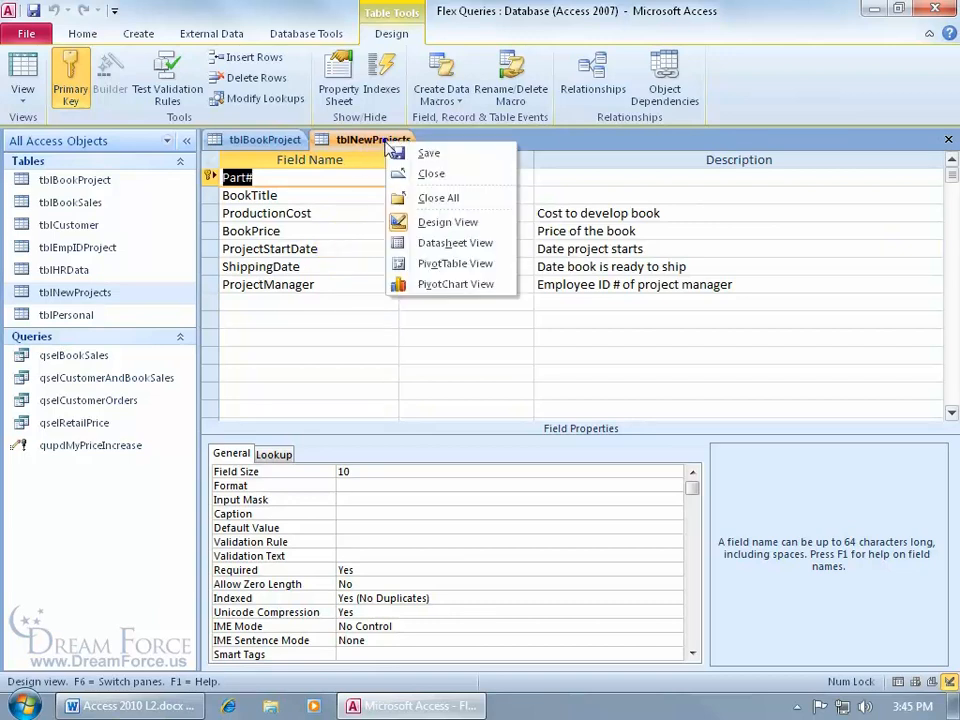
click(418, 243)
right_click(272, 141)
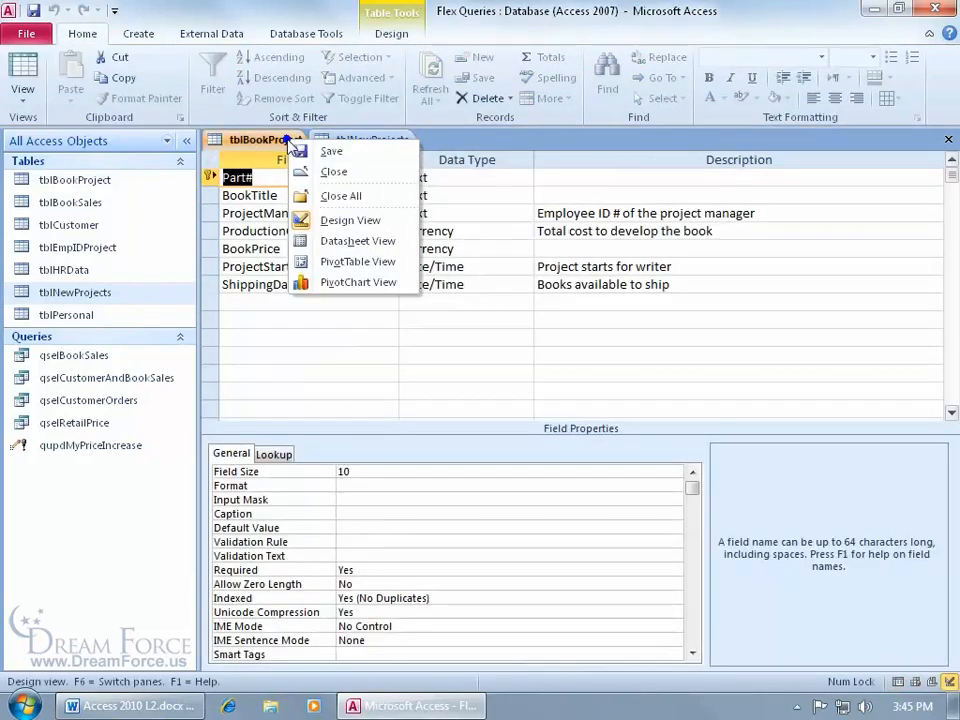
click(336, 241)
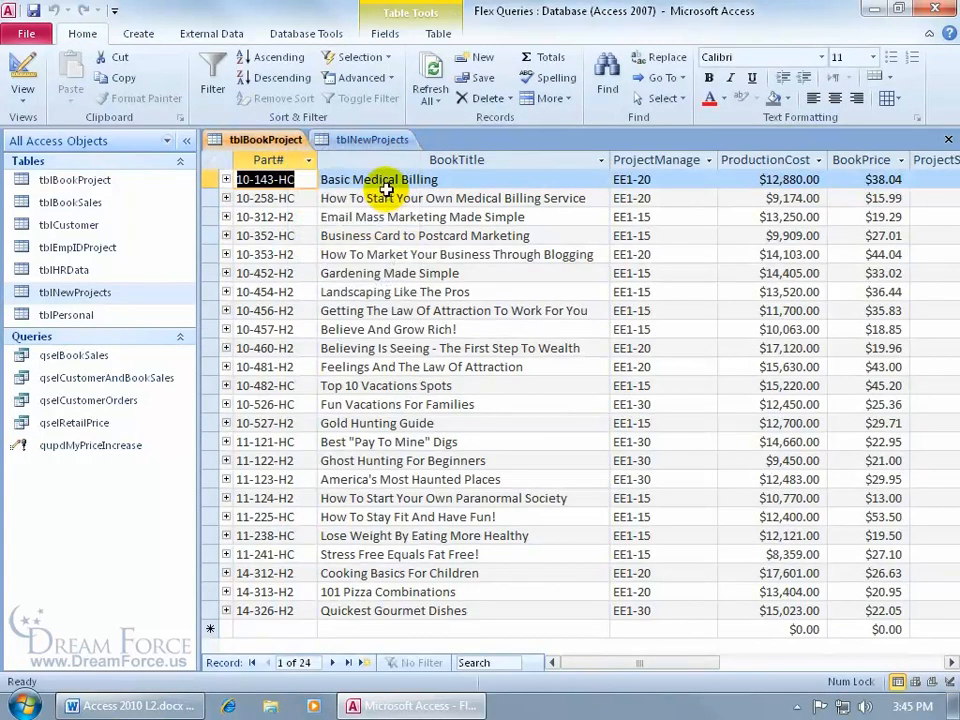
click(367, 140)
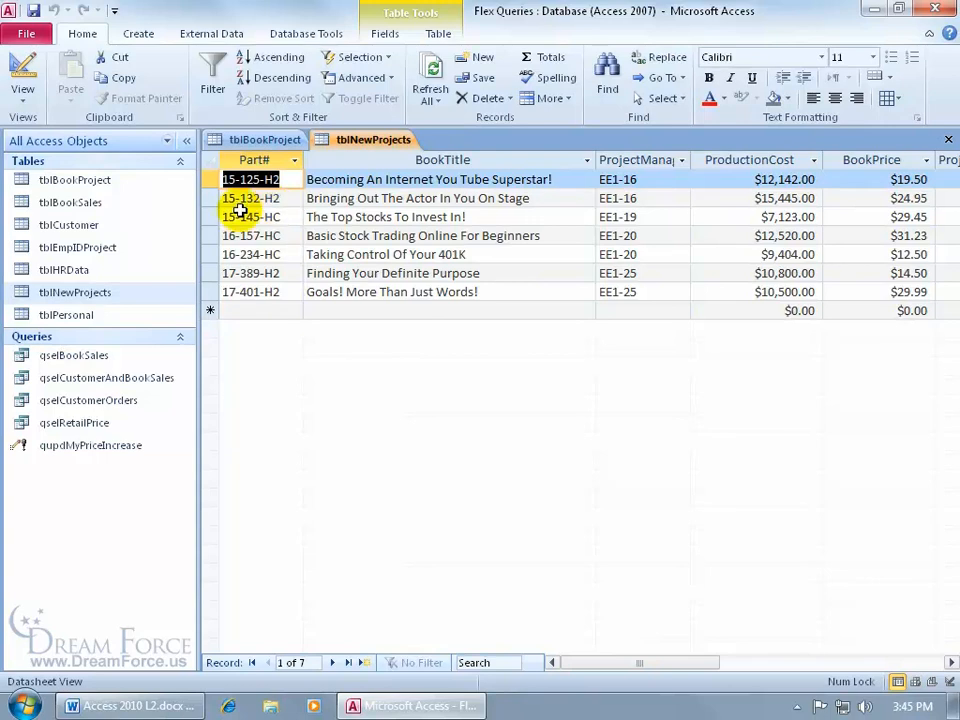
Step: Start a new query in Query Design and add the tblNewProjects table to it
click(137, 34)
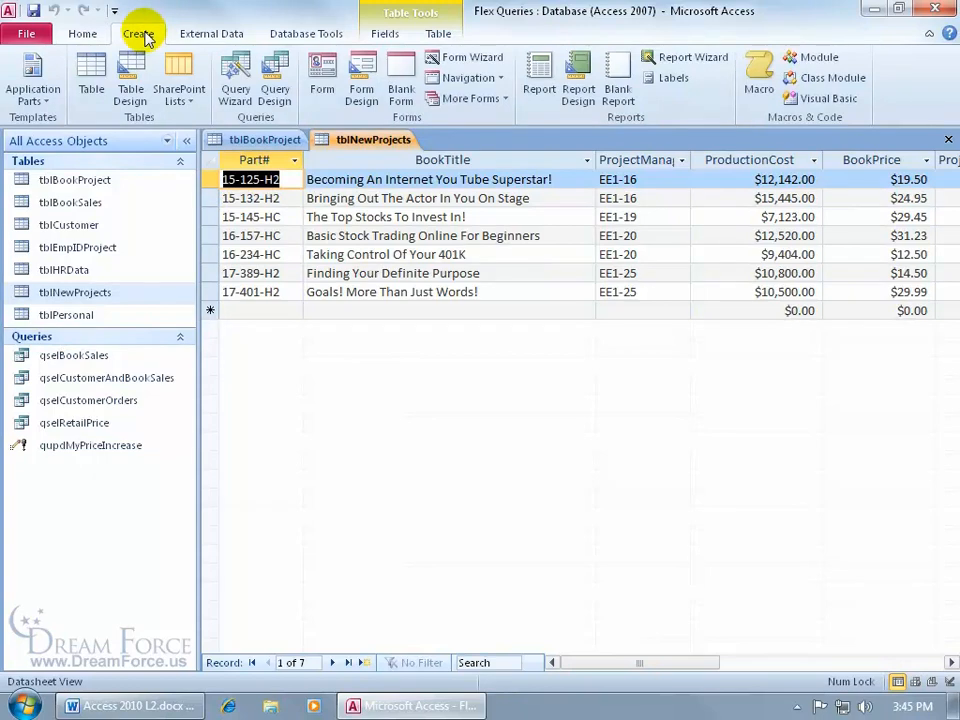
click(276, 92)
drag(407, 410, 419, 252)
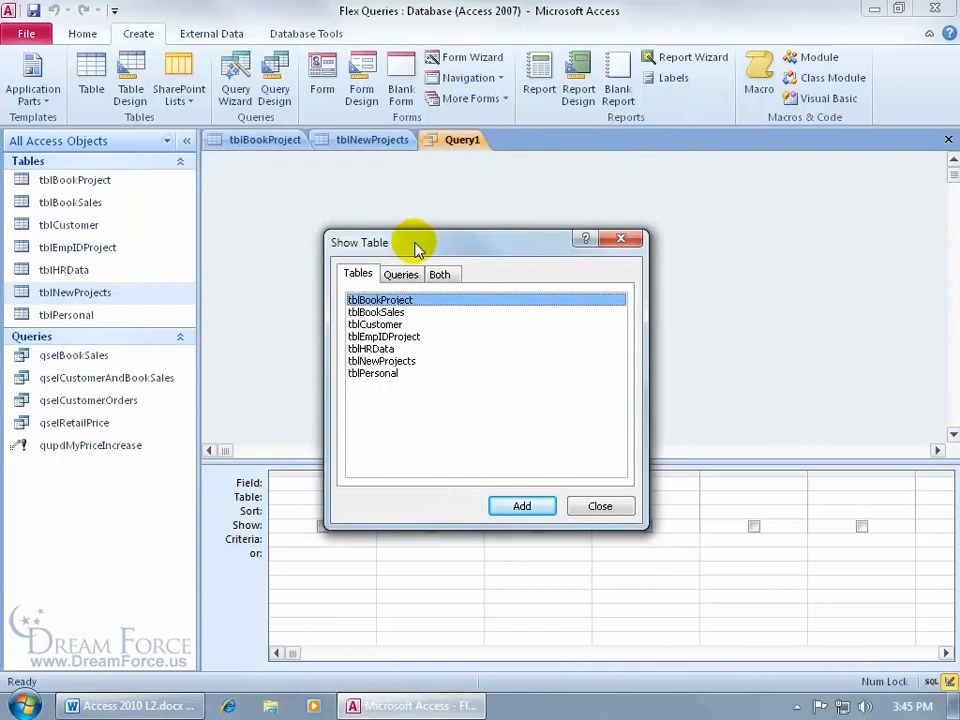
click(403, 365)
double_click(403, 365)
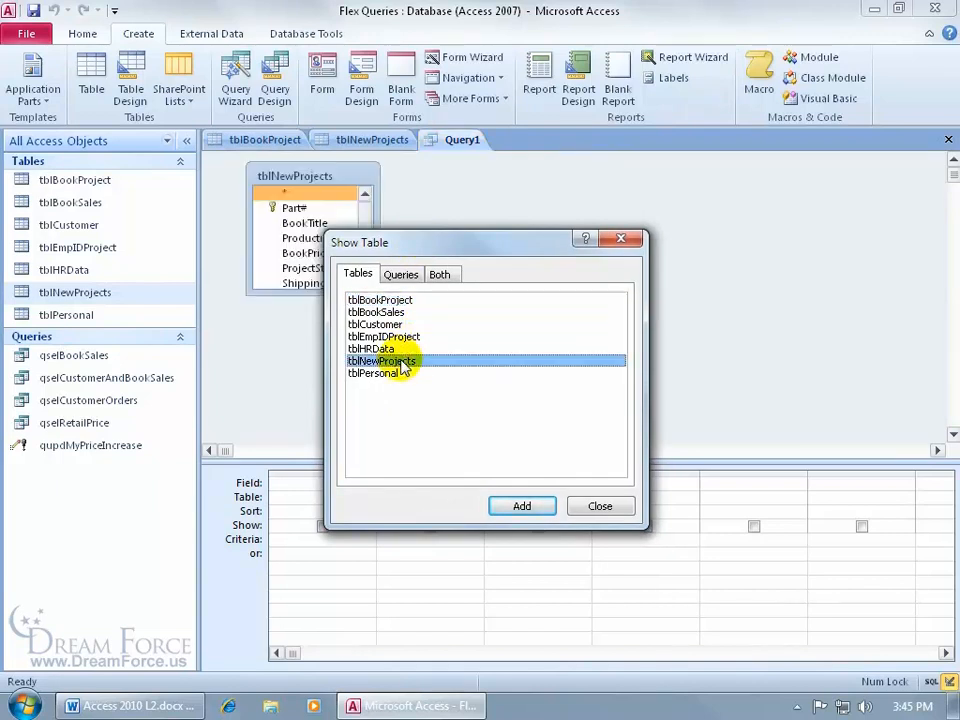
click(621, 238)
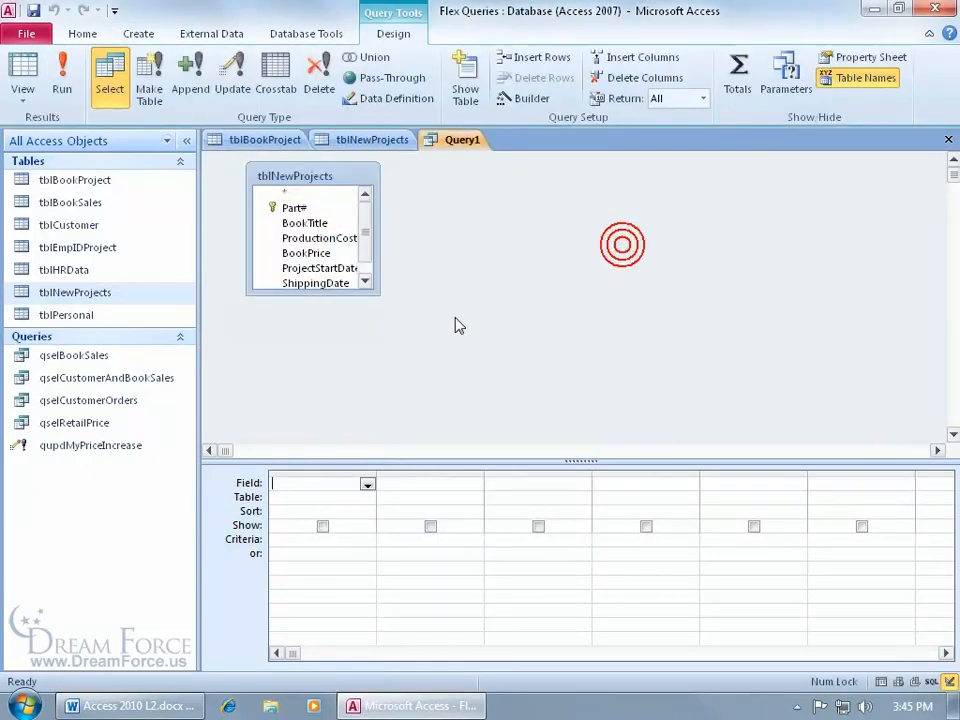
Step: Add all tblNewProjects fields to the query grid with the asterisk and preview the query results
drag(316, 293, 316, 323)
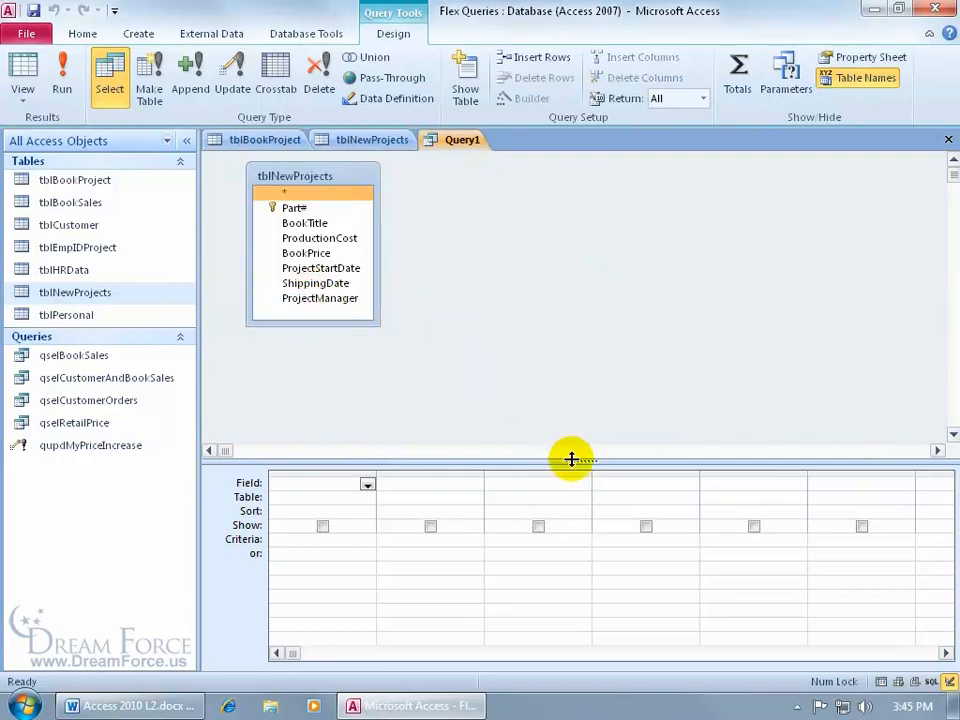
drag(571, 459, 559, 358)
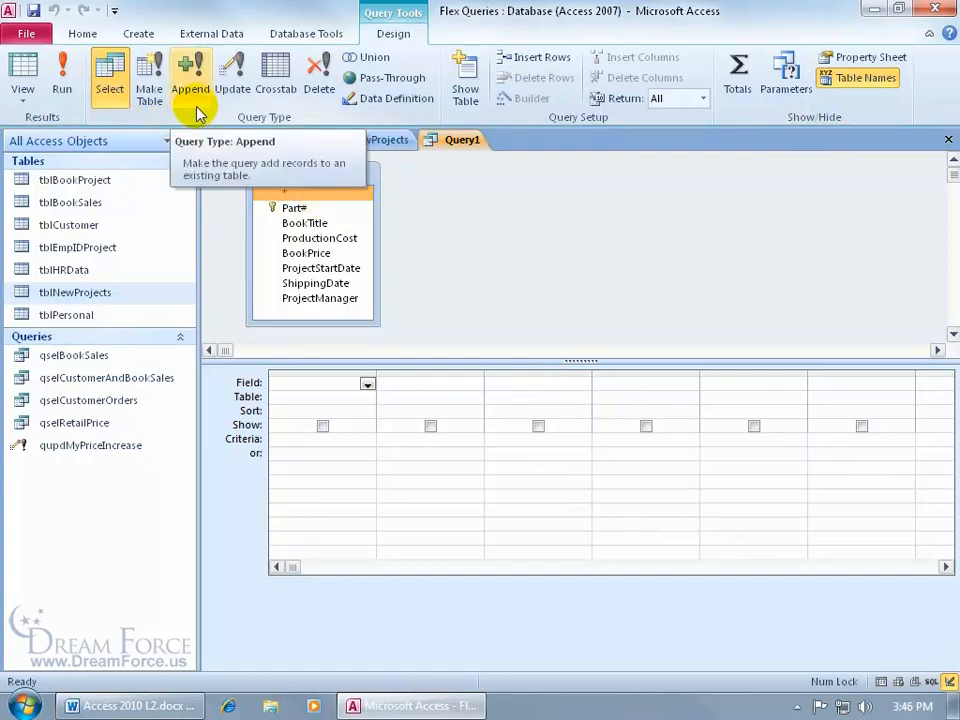
double_click(298, 191)
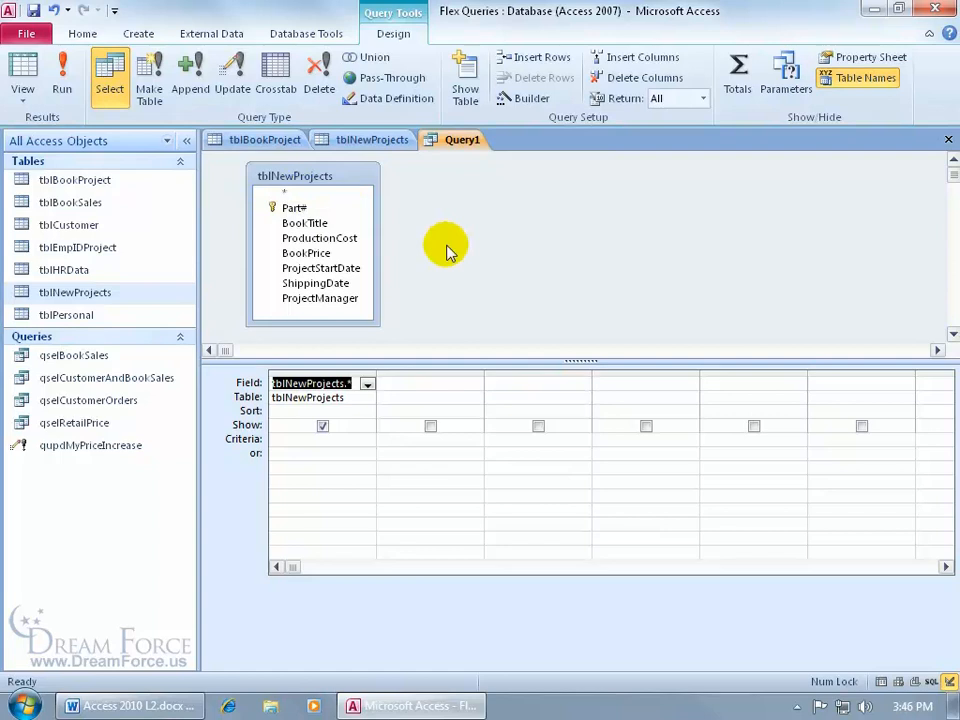
click(25, 68)
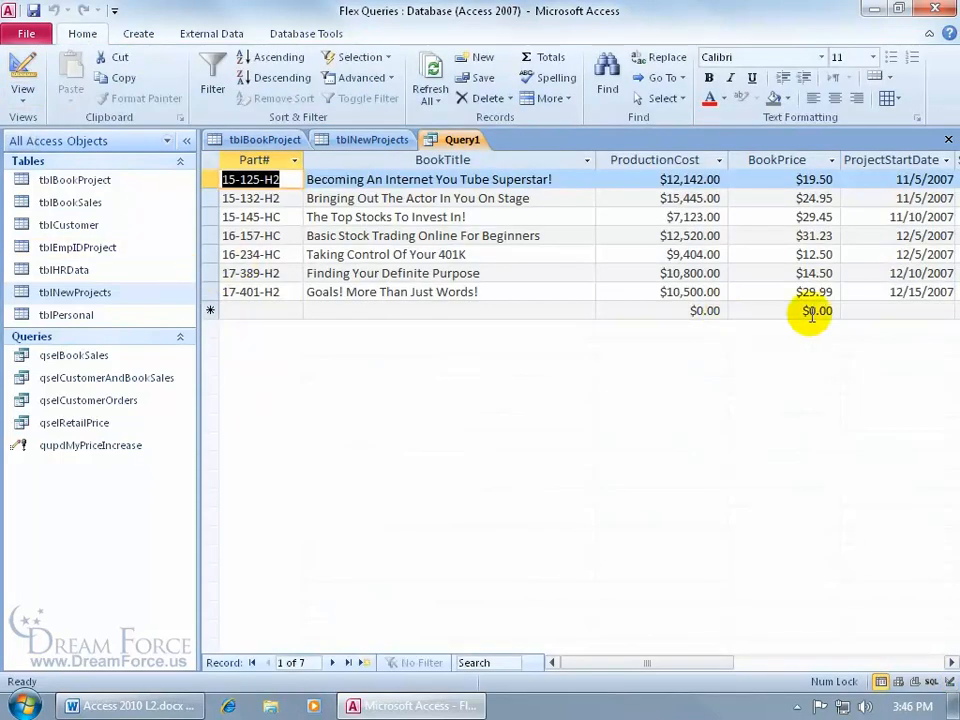
click(25, 68)
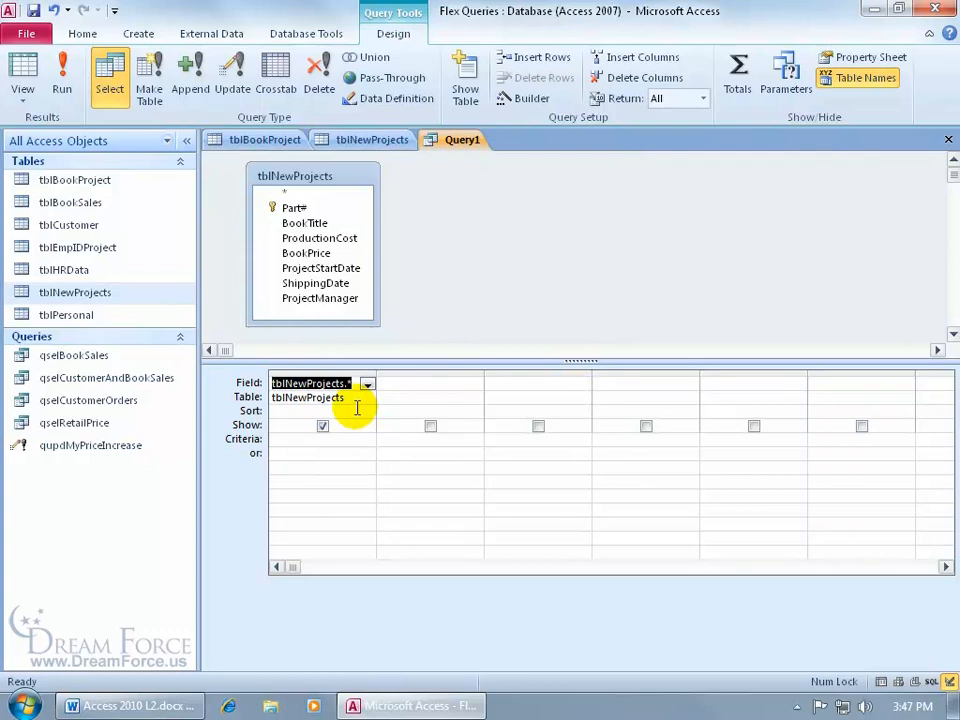
Step: Add the Part# field to the grid with the criteria 15* to match part numbers starting with 15
double_click(304, 208)
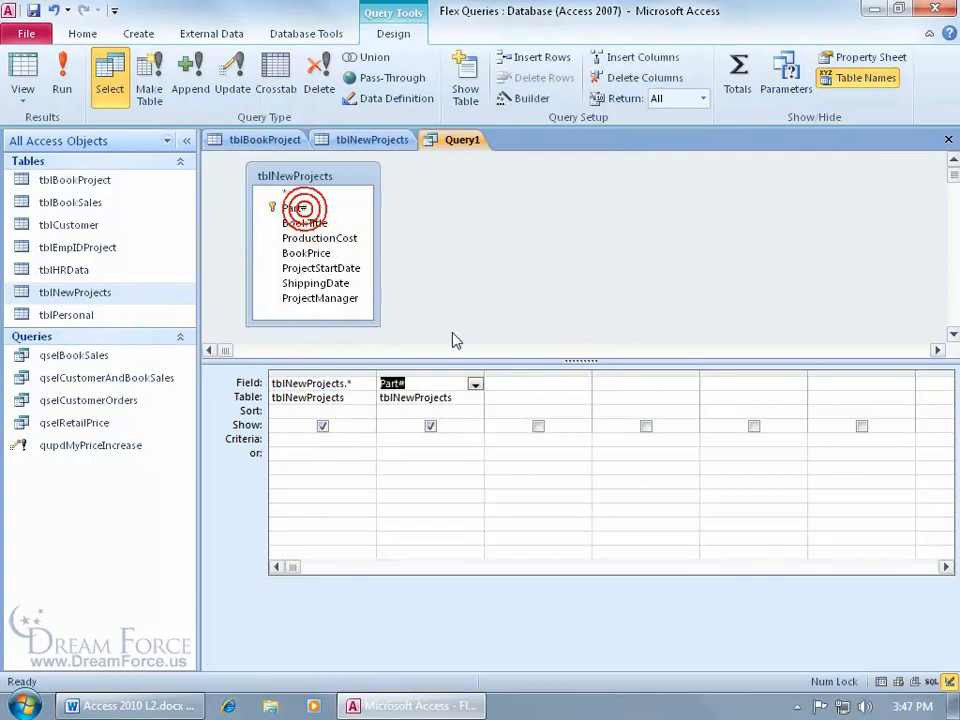
click(412, 438)
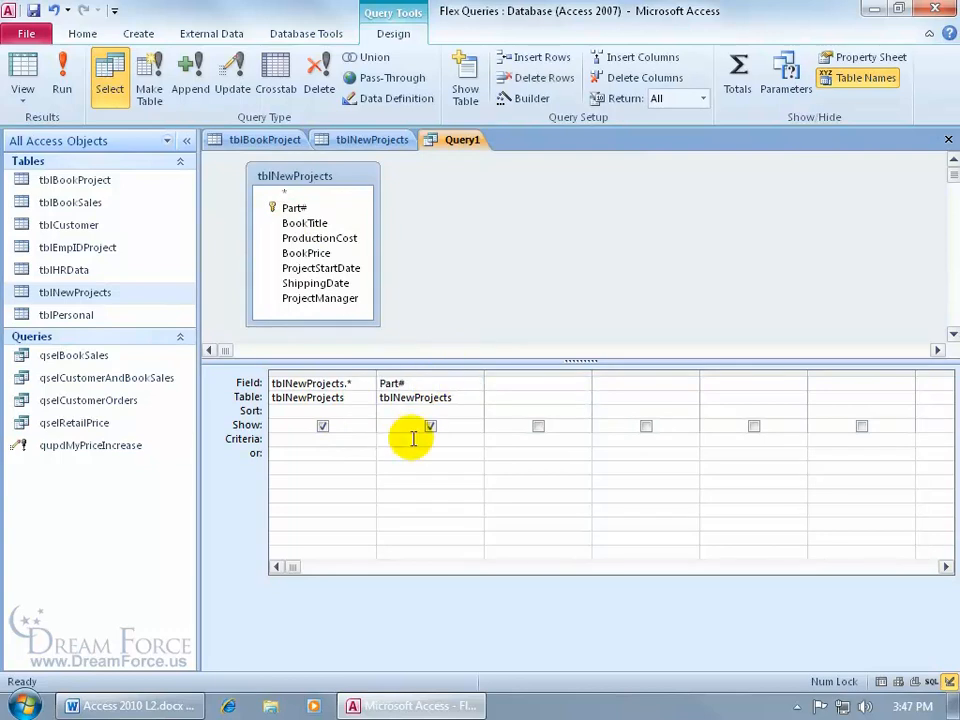
text(15*)
key(Tab)
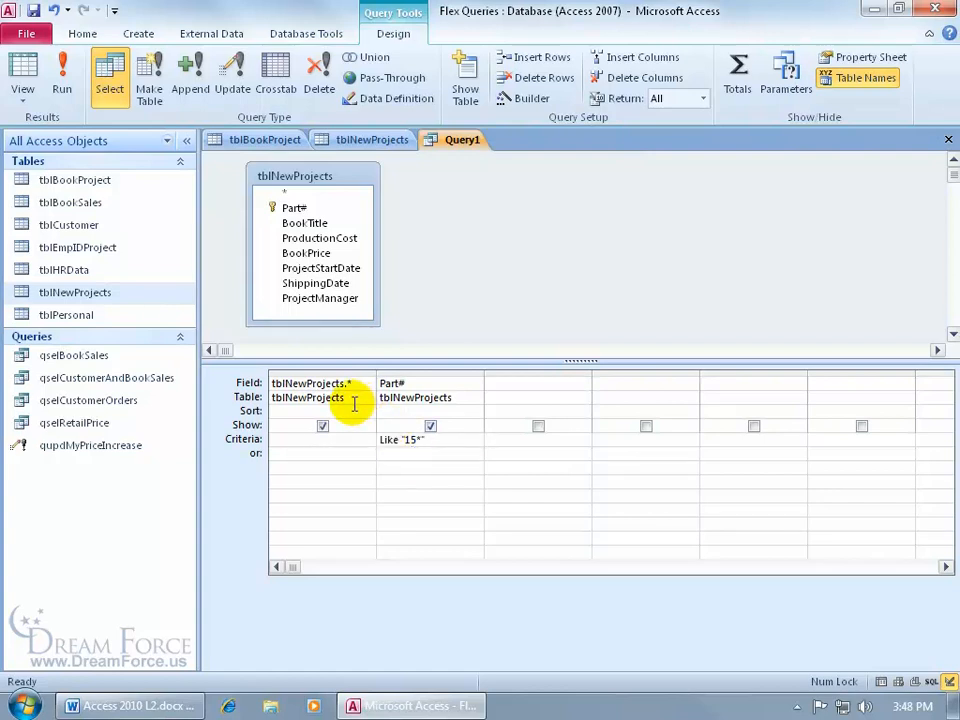
Step: Hide the Part# criteria column from the output and preview the filtered records in Datasheet View
click(430, 426)
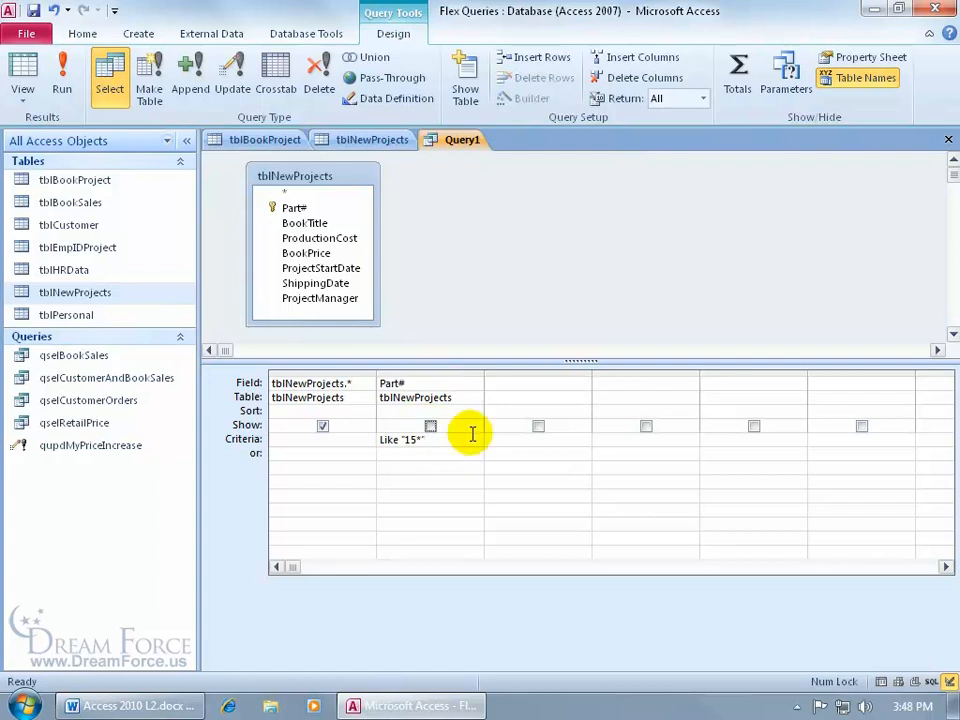
click(26, 70)
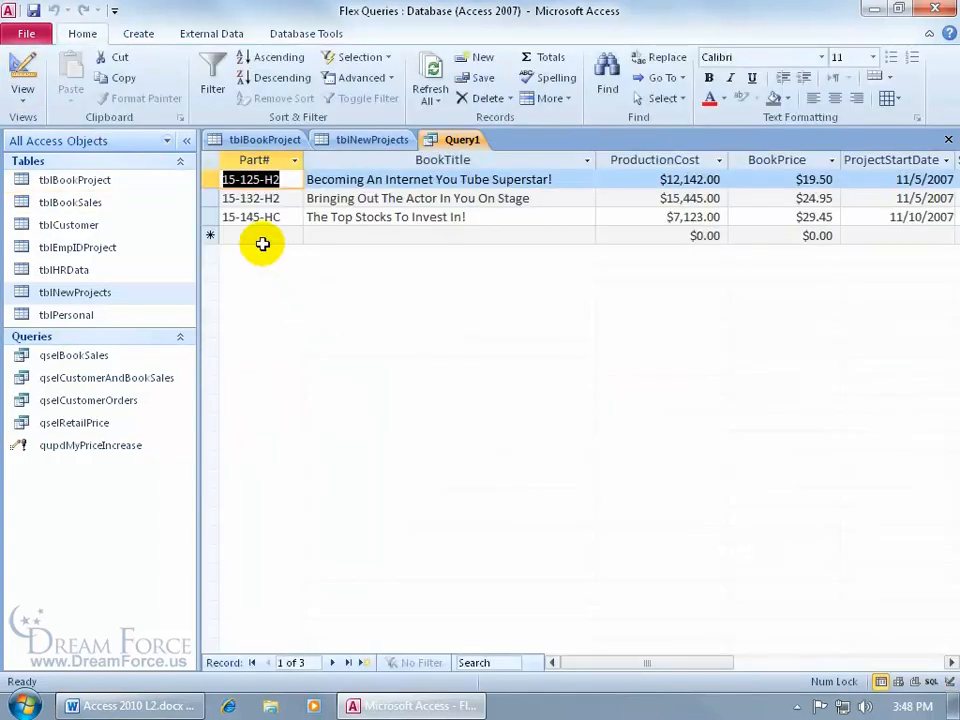
drag(604, 664, 678, 664)
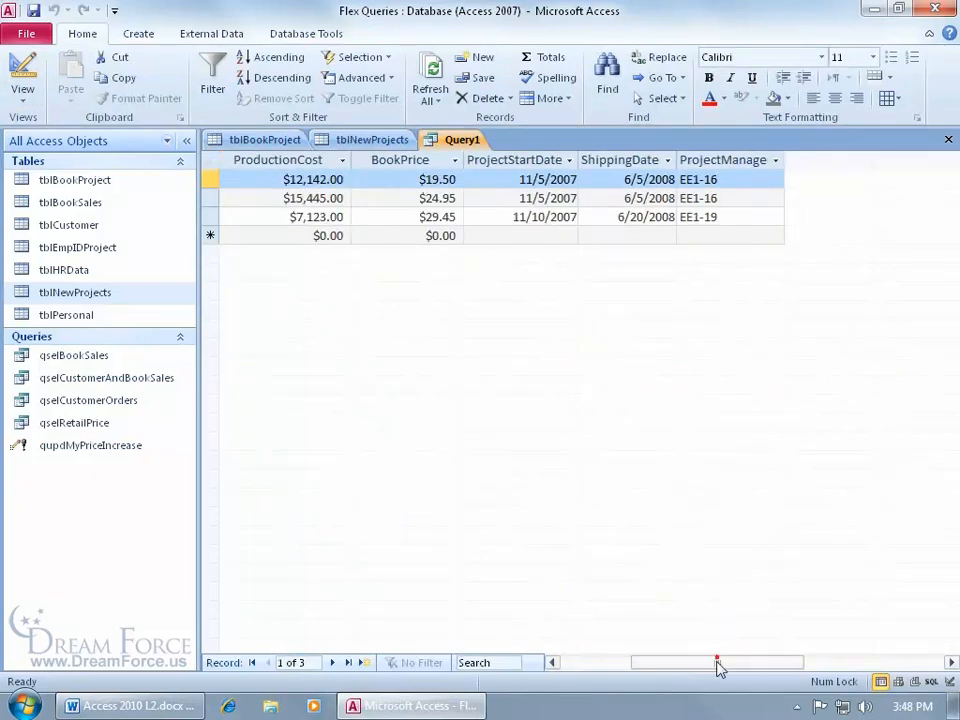
drag(720, 664, 648, 664)
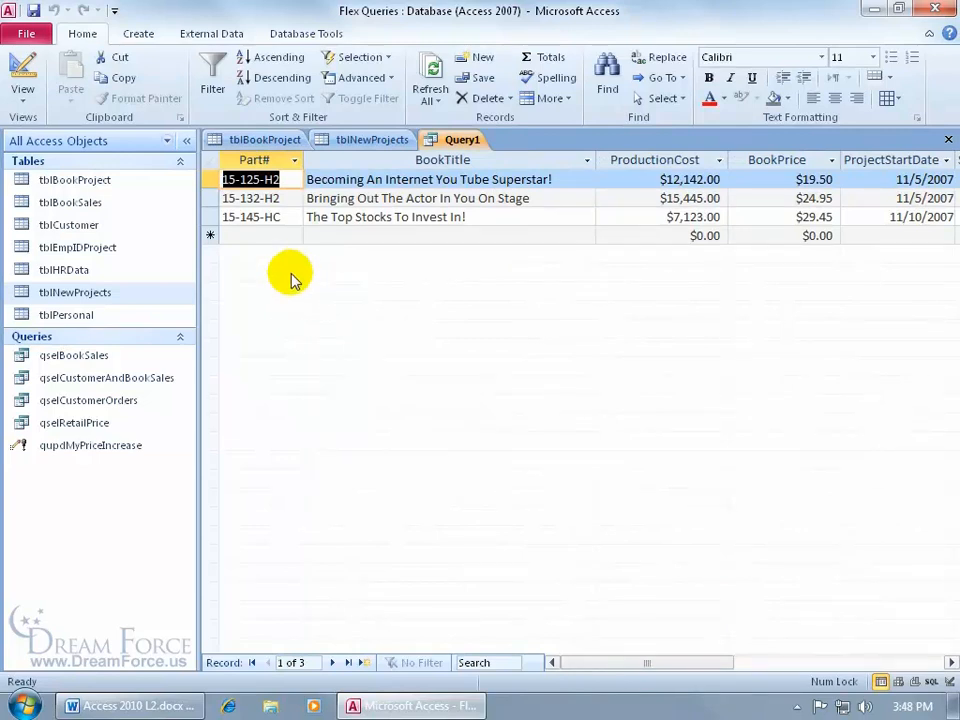
click(22, 78)
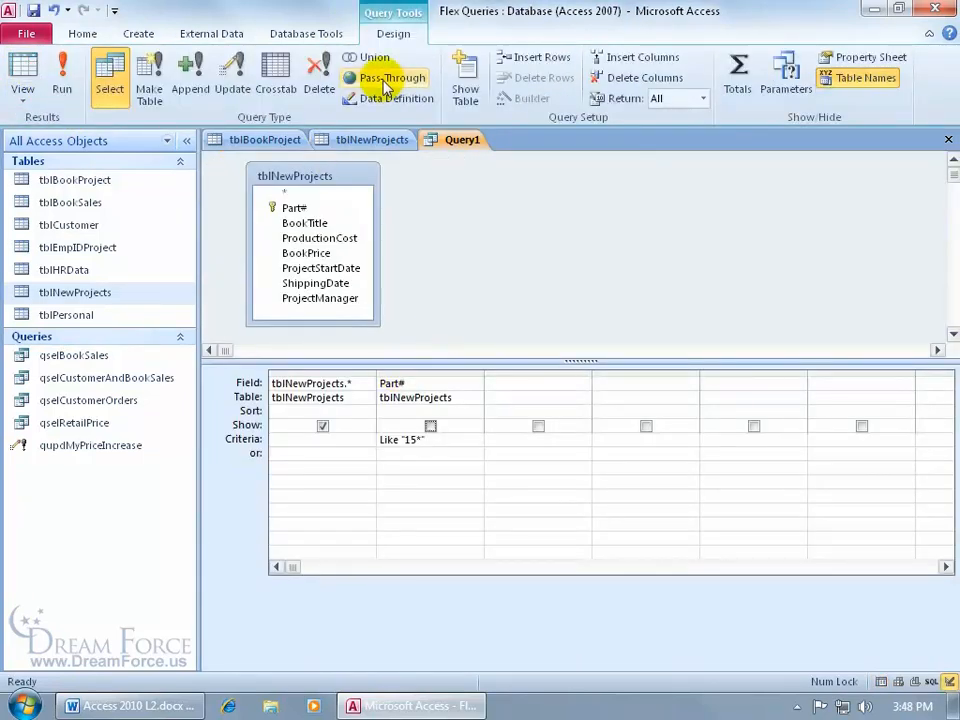
Step: Convert the query to an Append query that appends to tblBookProject in the current database
click(208, 90)
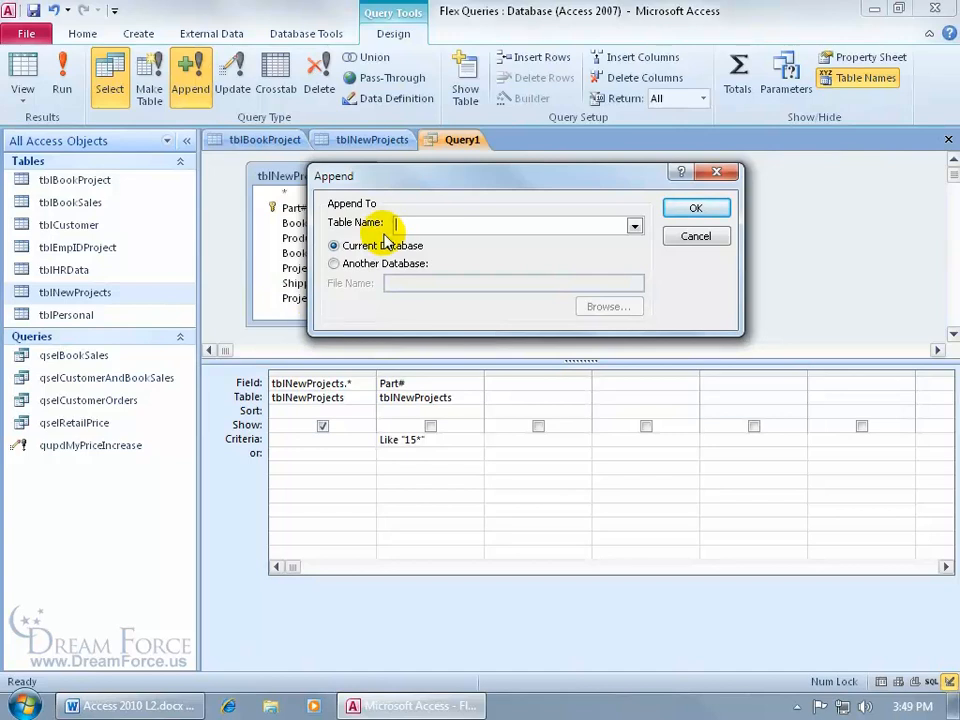
click(634, 226)
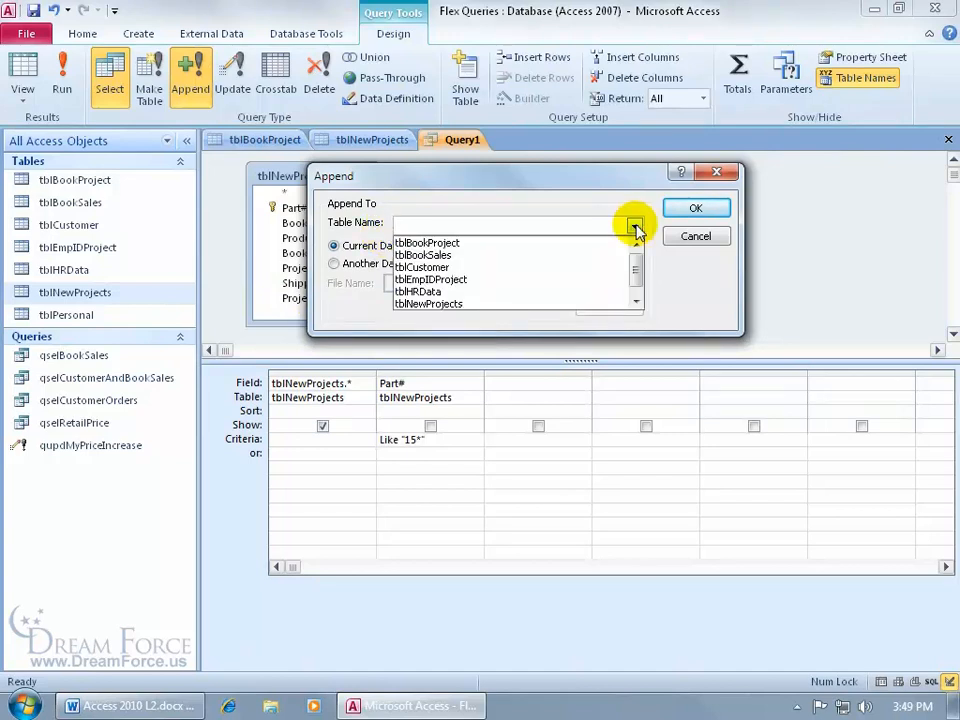
click(606, 243)
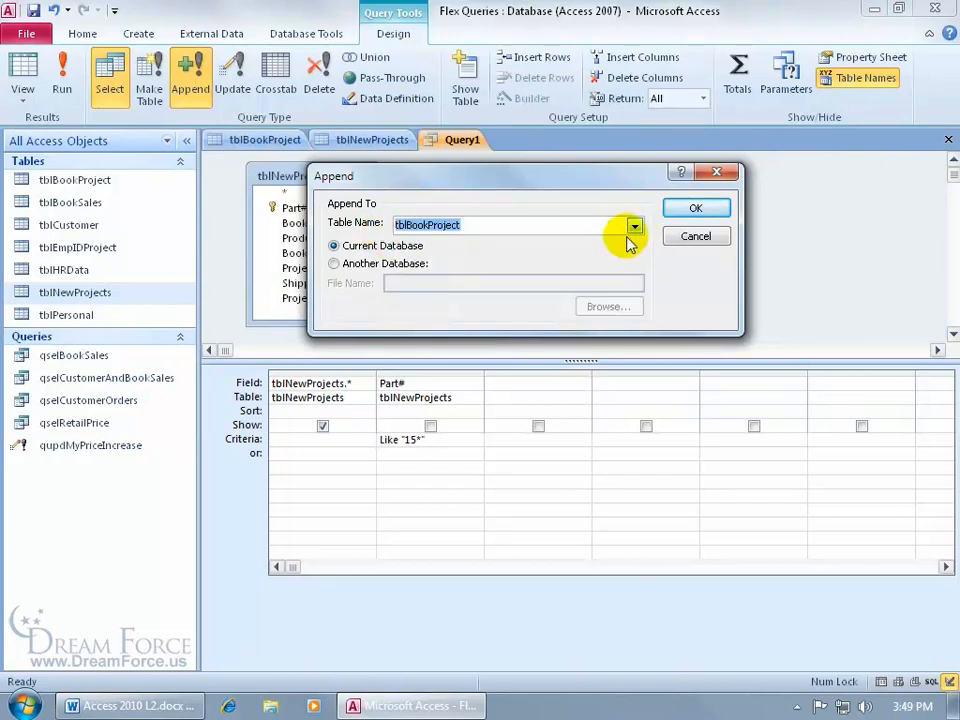
click(693, 206)
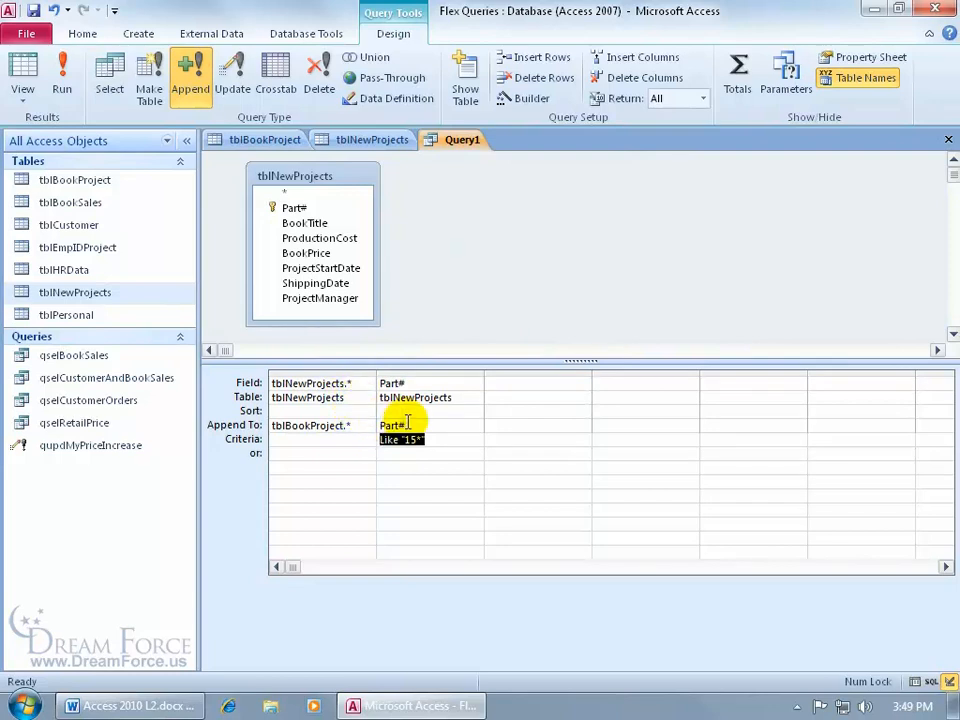
Step: Clear the Part# entry from the Append To row of the criteria column
drag(407, 426, 380, 425)
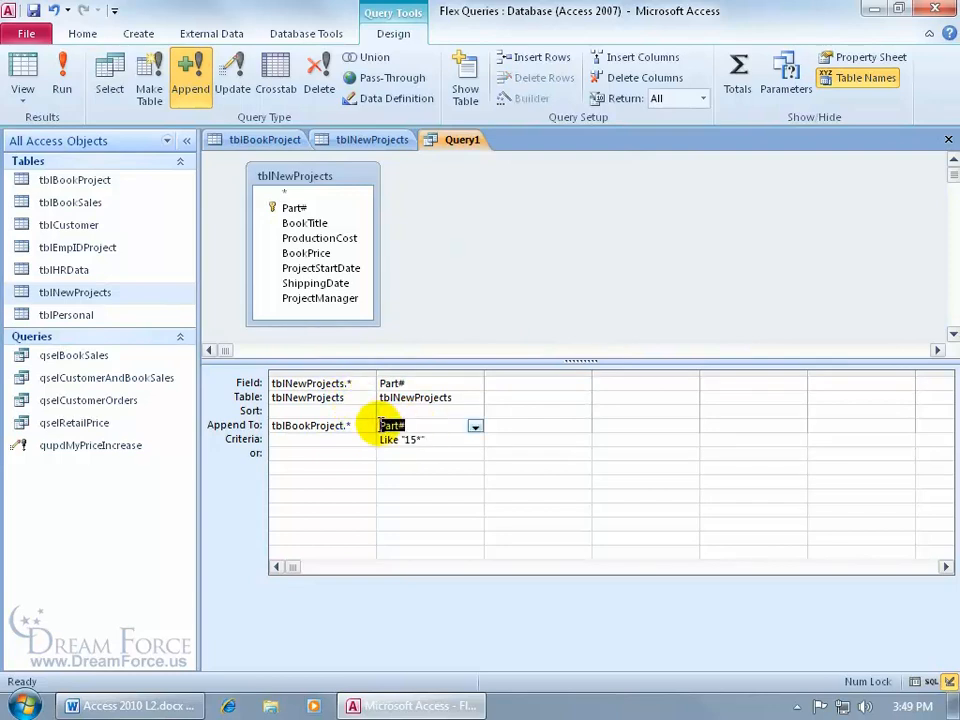
key(Delete)
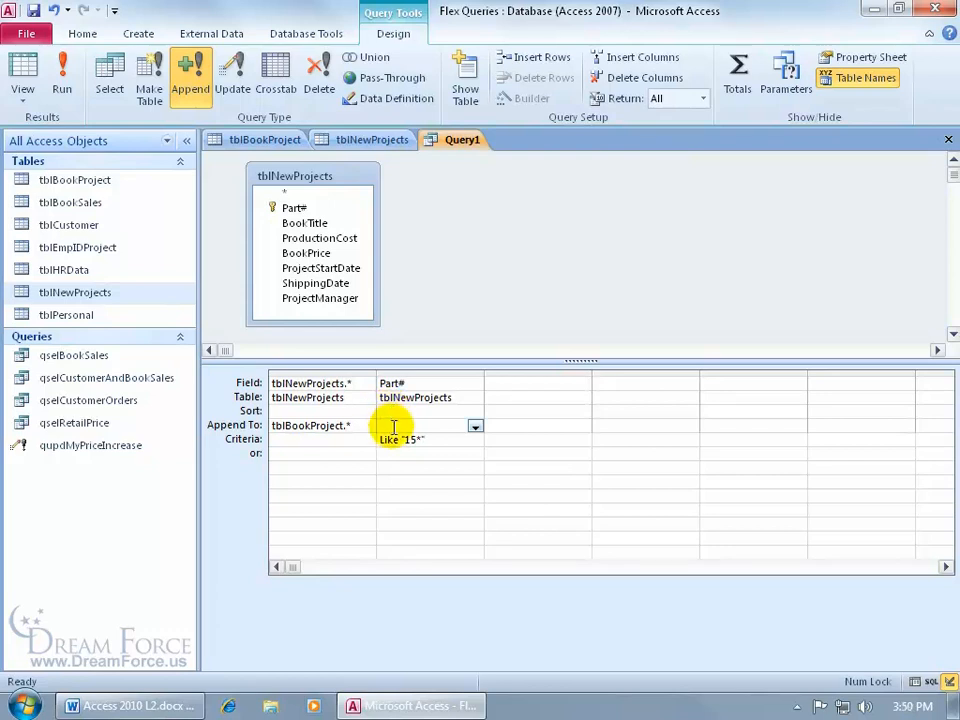
Step: Preview the matching records in Datasheet View, then run the append query and confirm appending the rows
click(30, 72)
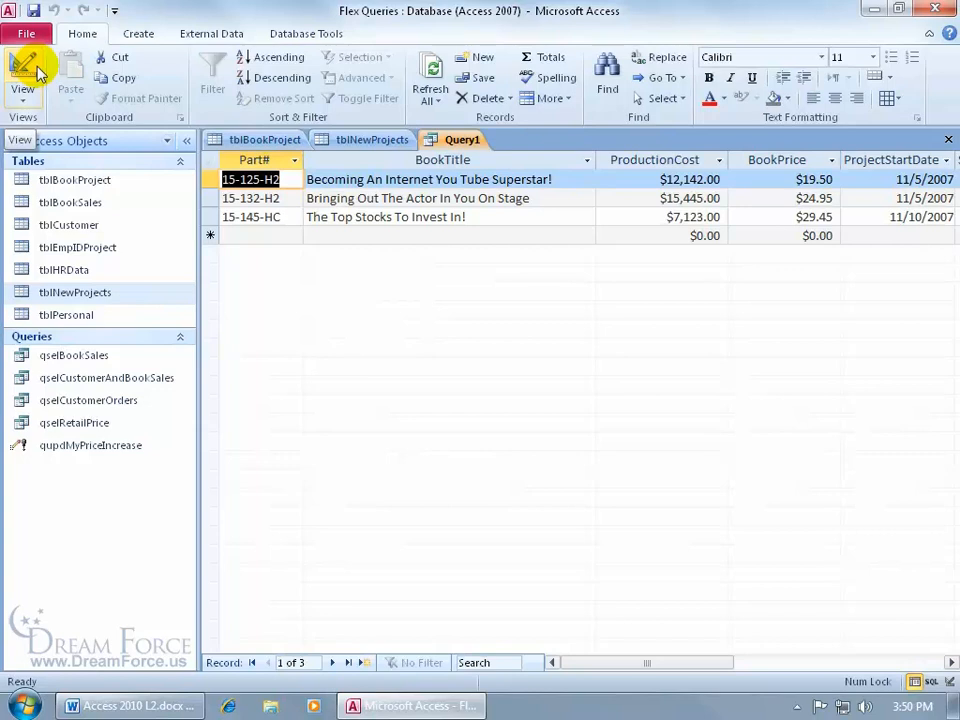
click(30, 72)
click(60, 72)
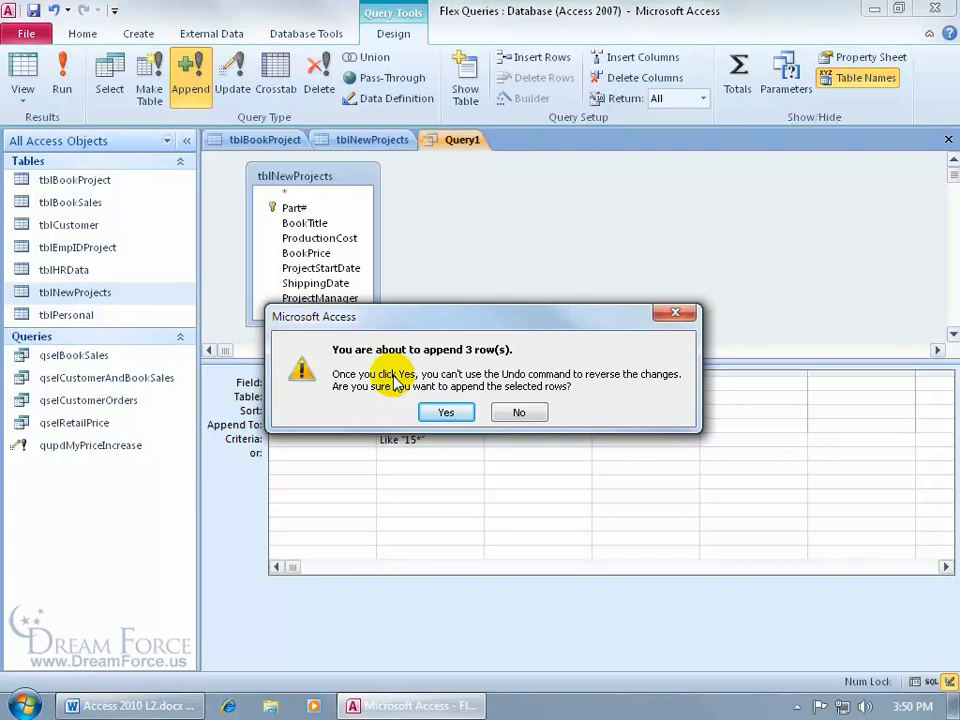
click(452, 412)
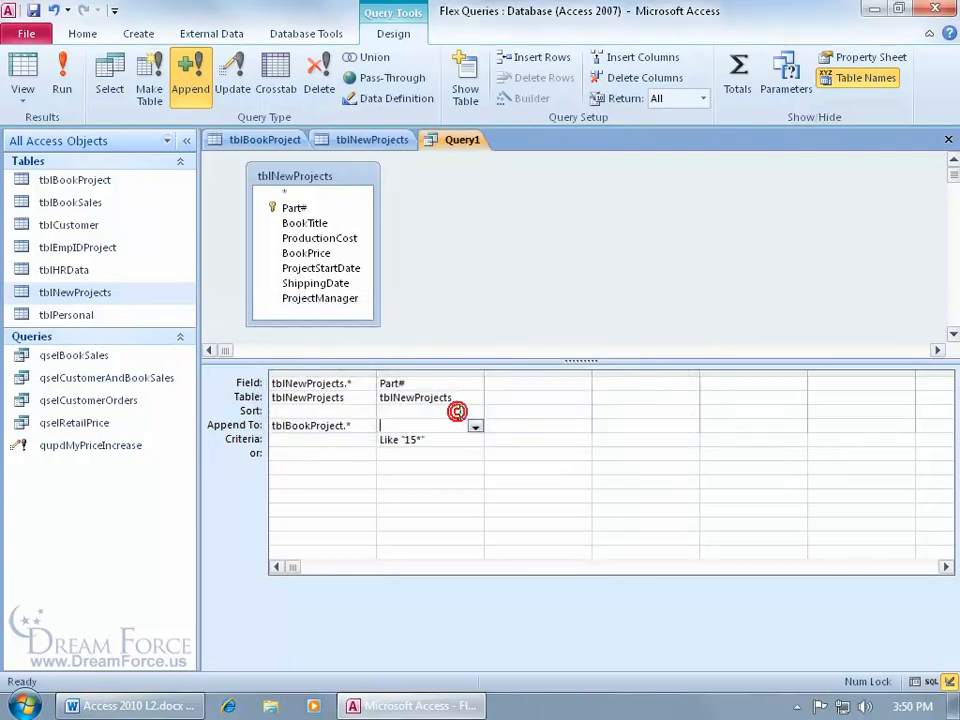
Step: Refresh tblBookProject to inspect the appended 15- records and compare them with tblNewProjects before returning to the query
click(272, 139)
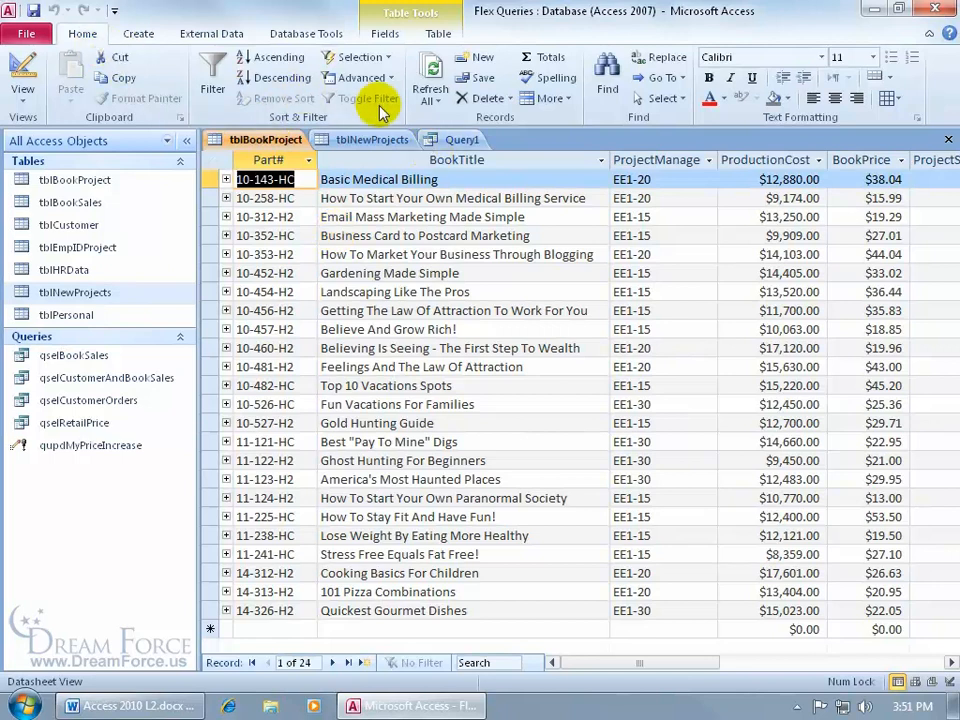
click(432, 72)
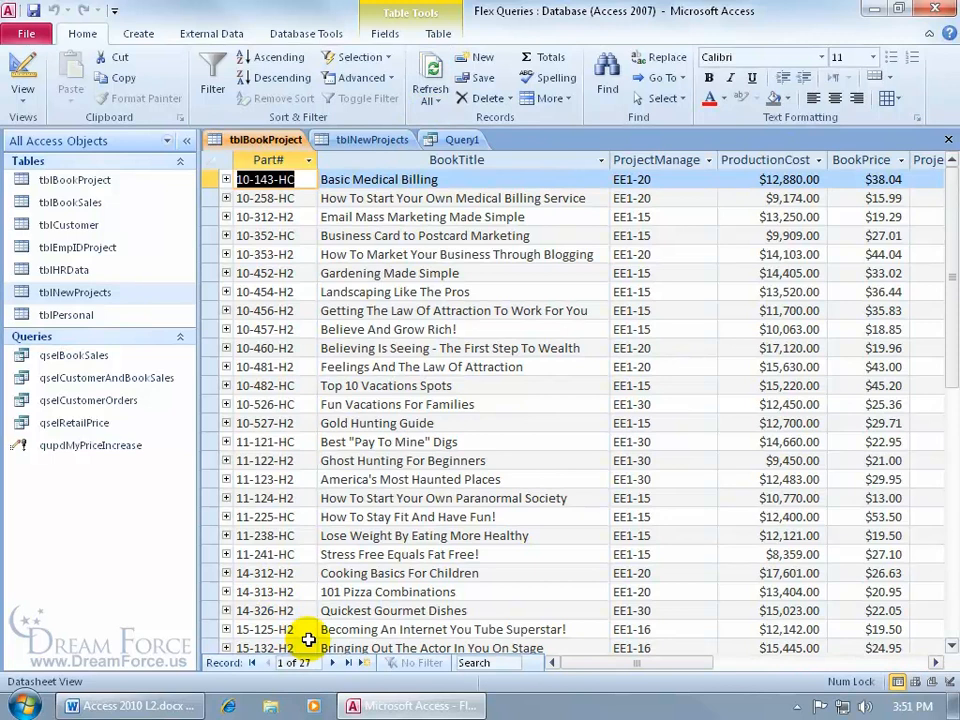
click(952, 647)
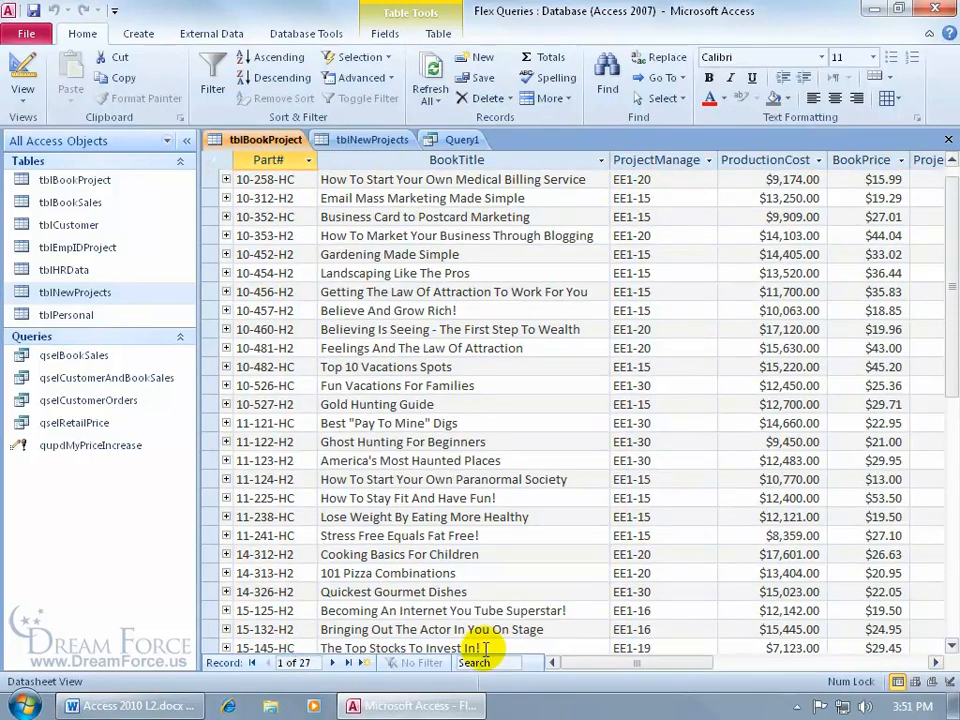
click(378, 141)
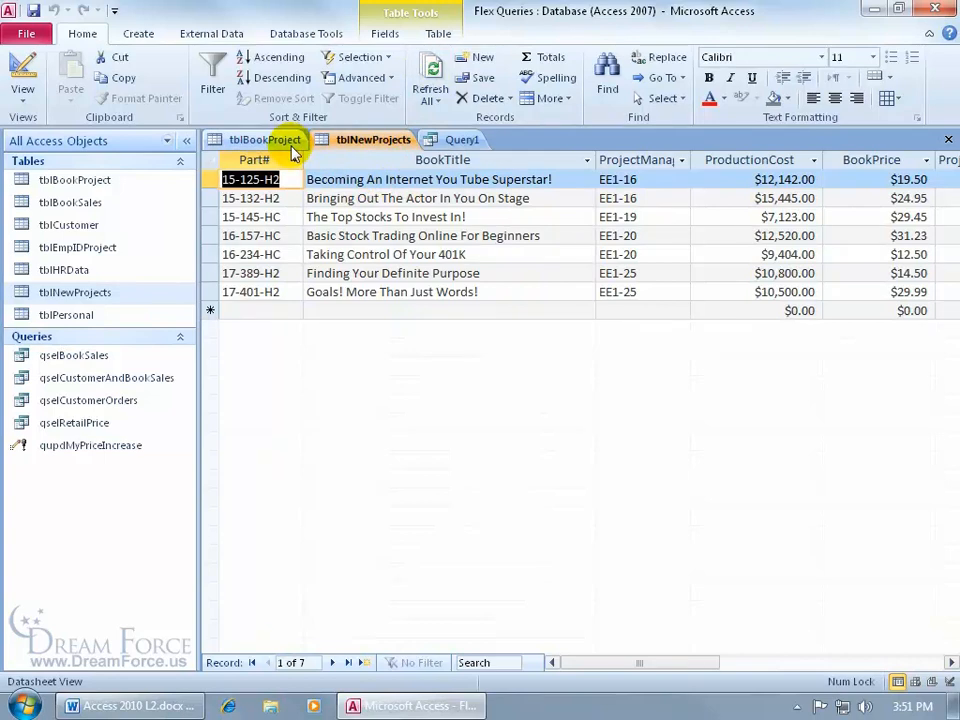
click(444, 140)
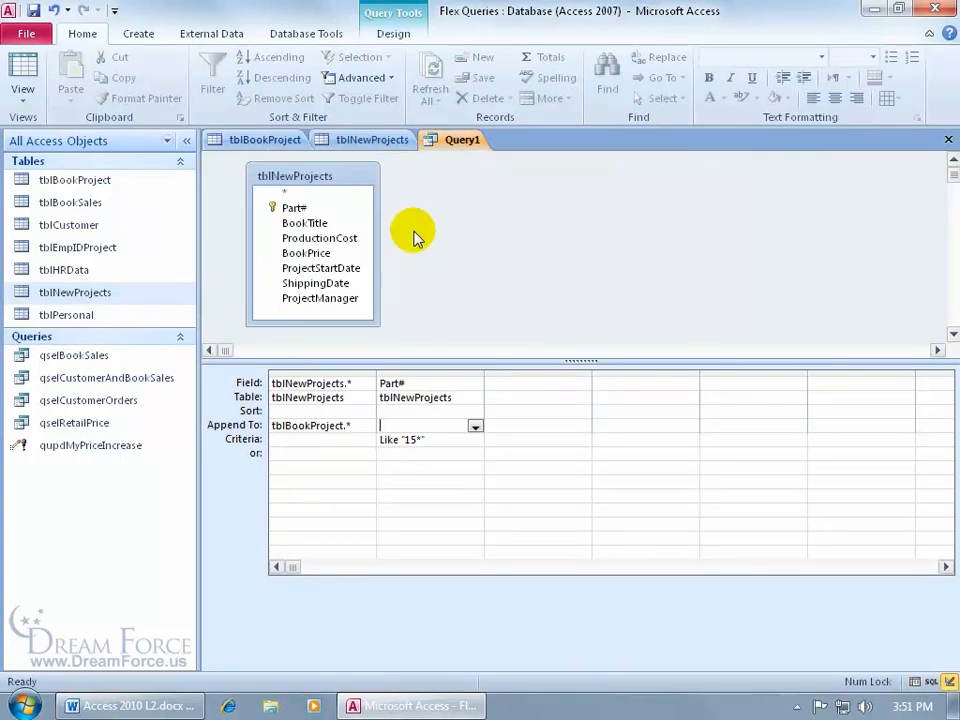
Step: Save the query as qappMyAppends and return to the query design tools
click(33, 10)
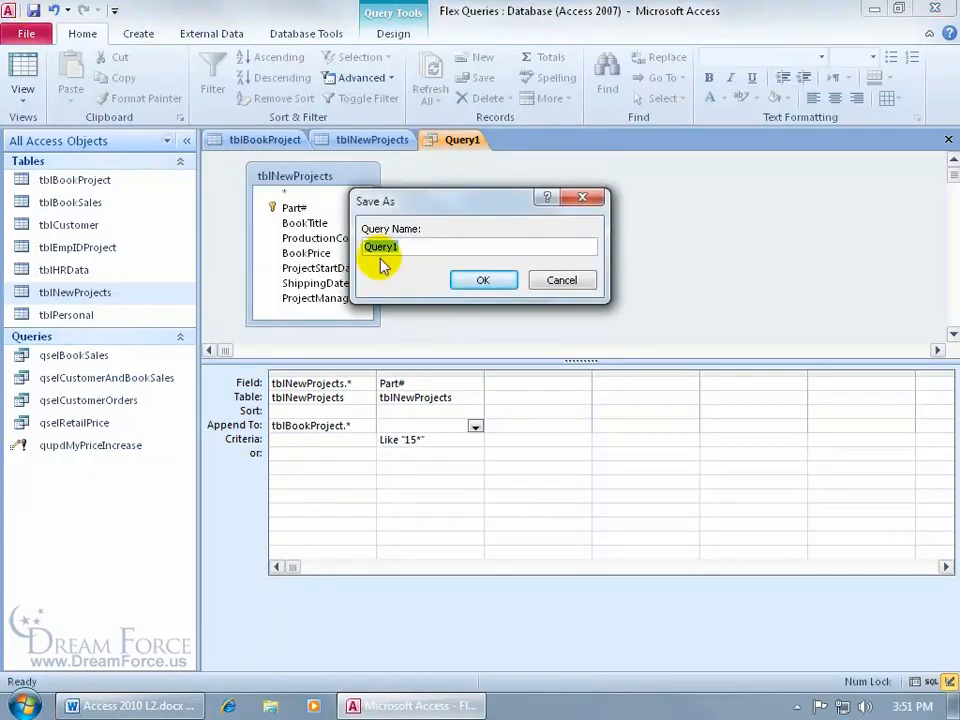
text(qapp)
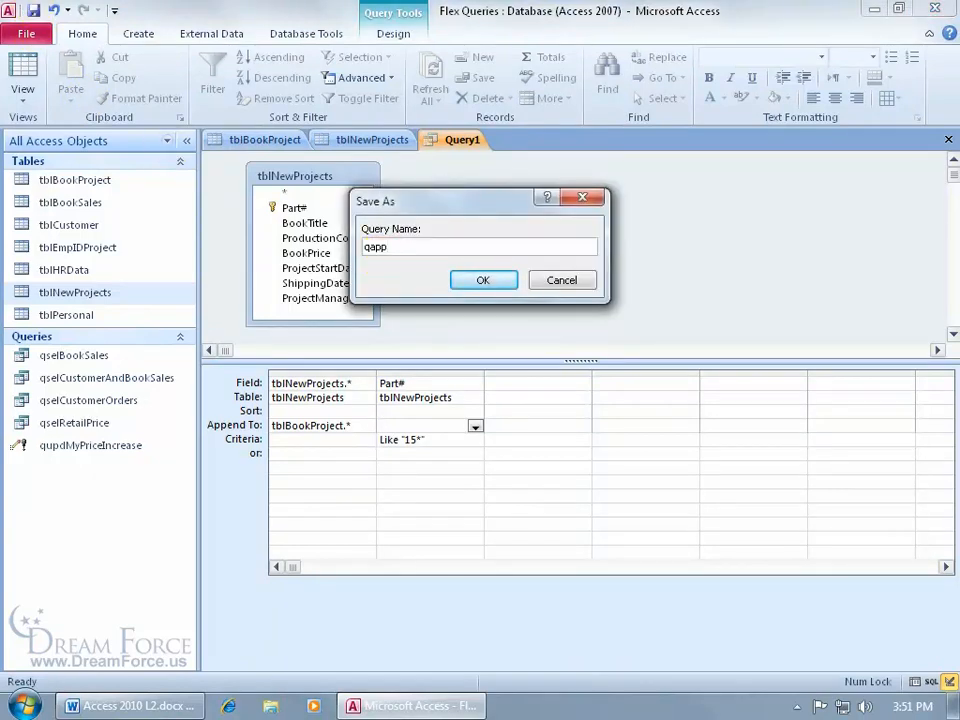
text(MyAppends)
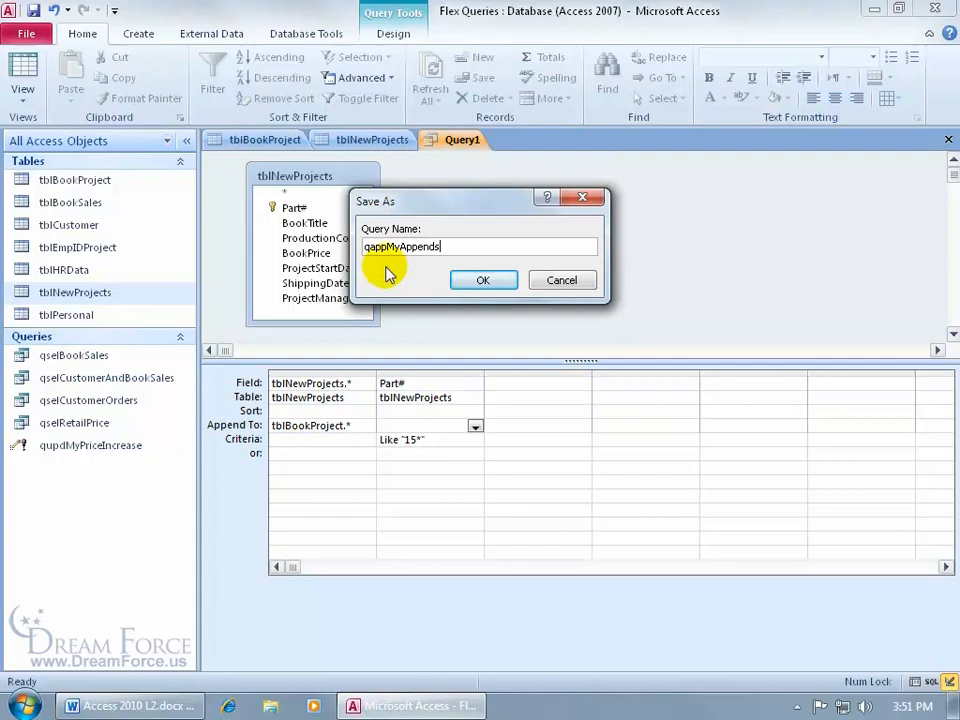
click(481, 280)
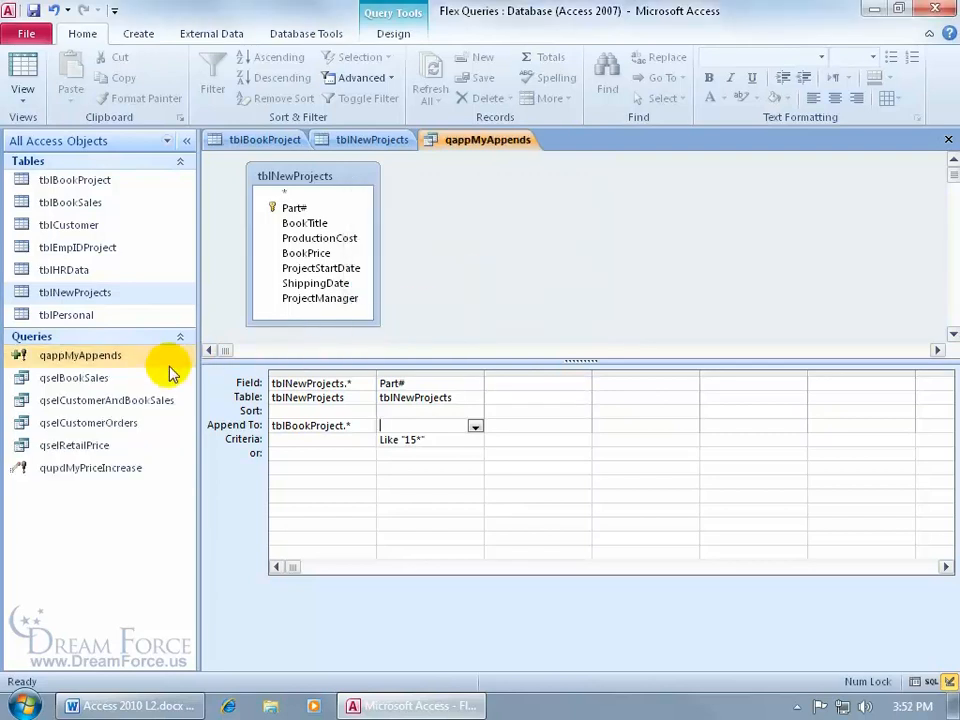
click(393, 36)
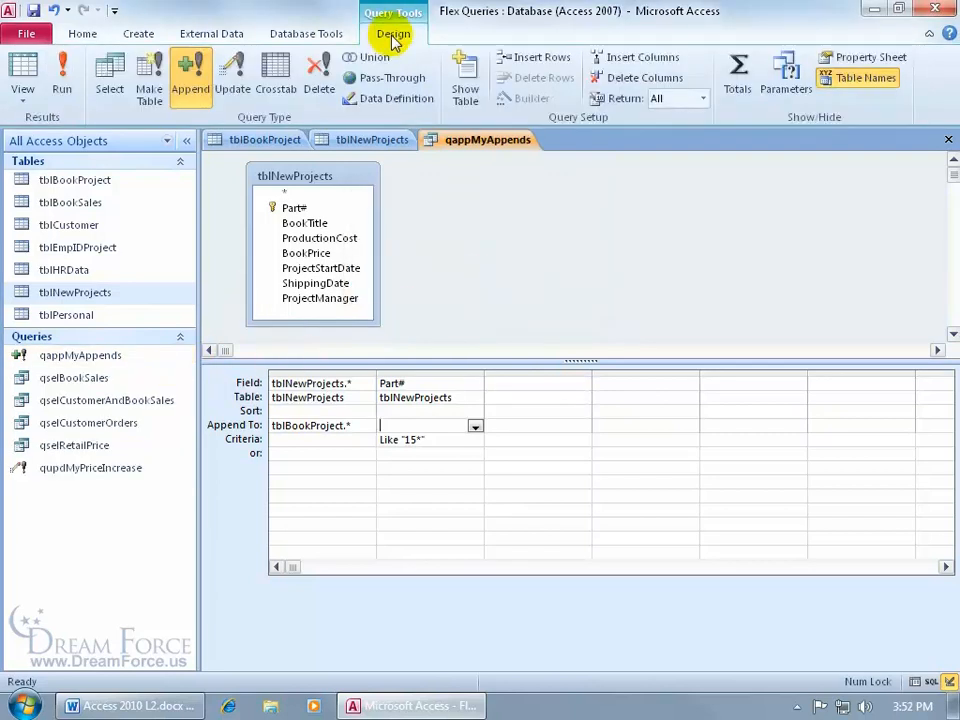